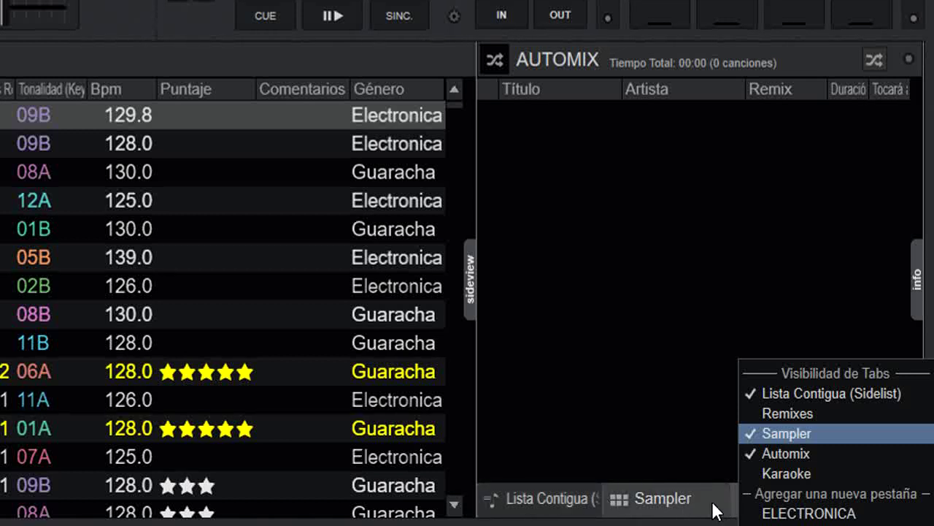
Check which new sideview tab is offered while the HOUSE folder is selected in Archivo Musica
left_click(641, 425)
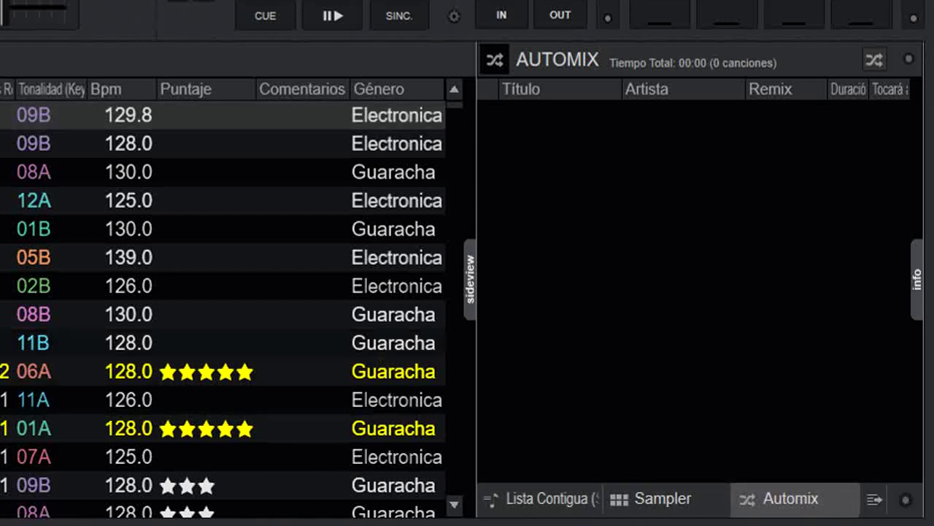
left_click(905, 503)
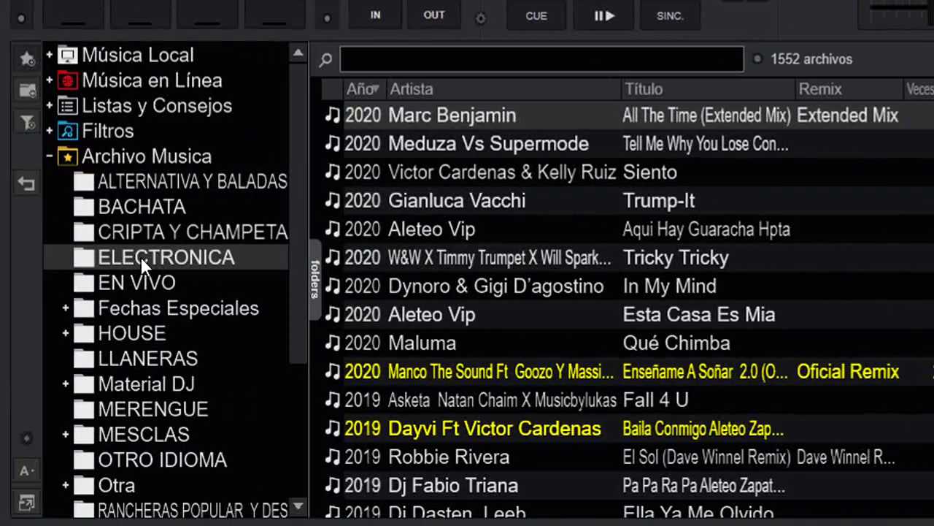
left_click(133, 282)
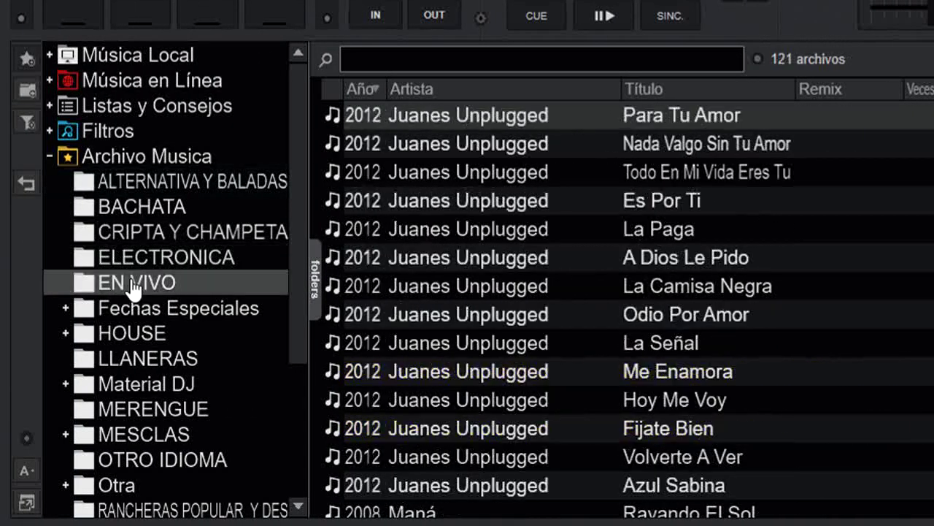
left_click(142, 335)
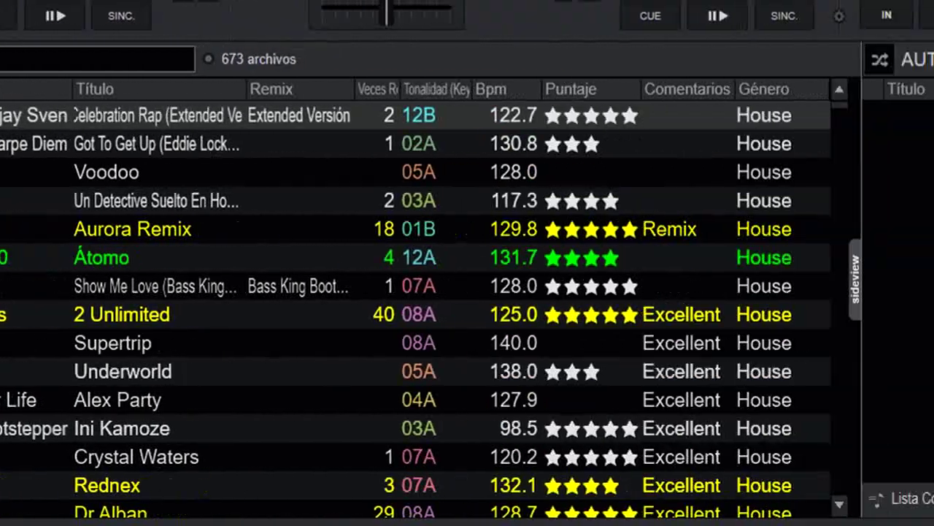
left_click(905, 505)
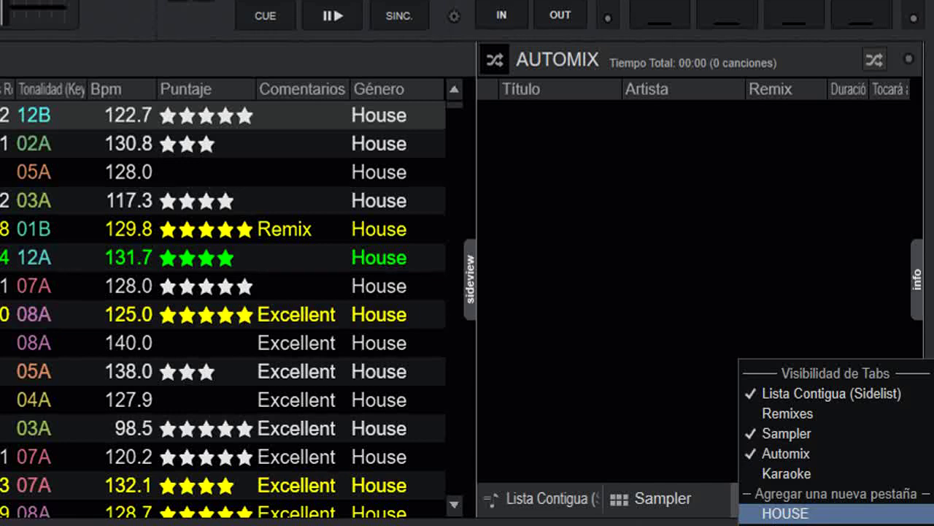
key("Escape")
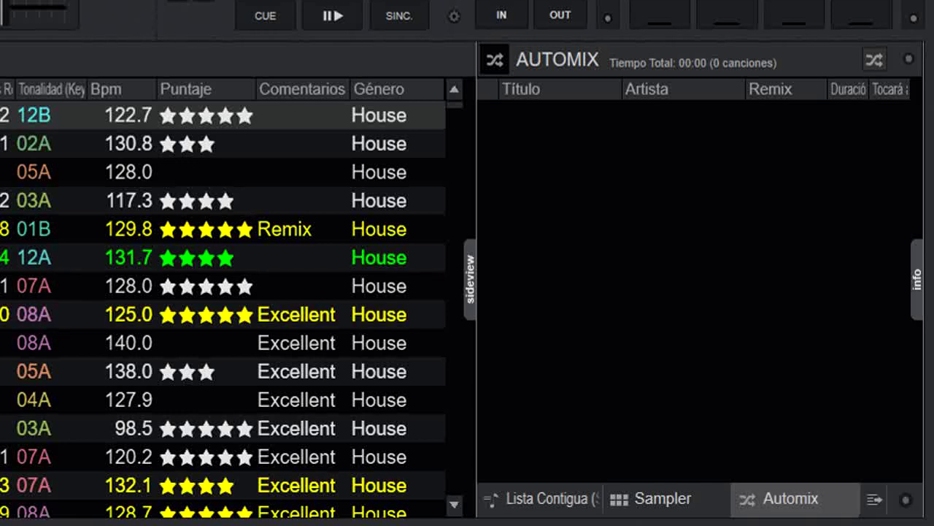
Check which new sideview tab is offered while the Compatible songs filter is selected
left_click(0, 157)
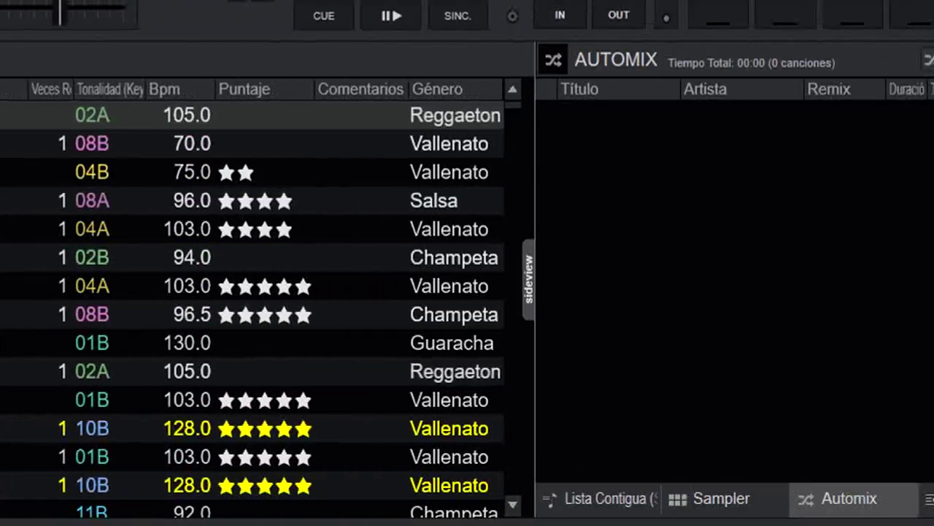
right_click(912, 508)
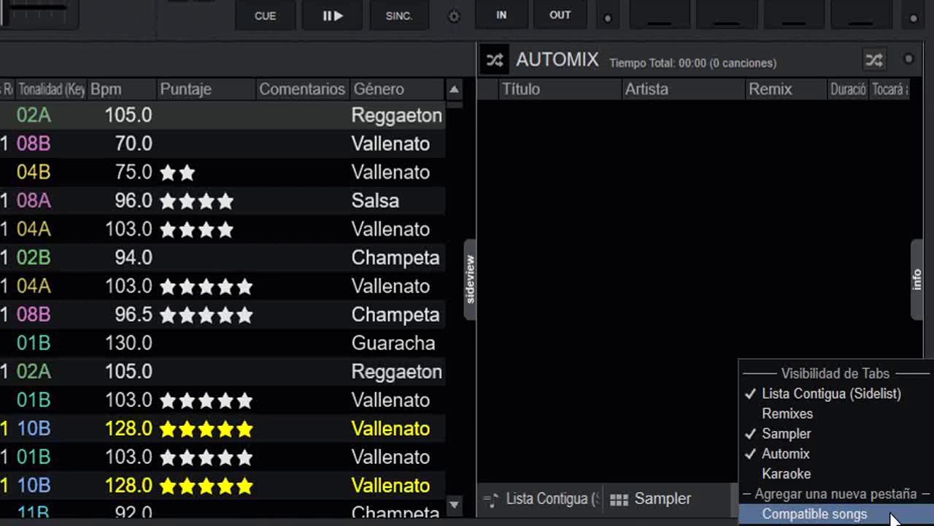
left_click(632, 385)
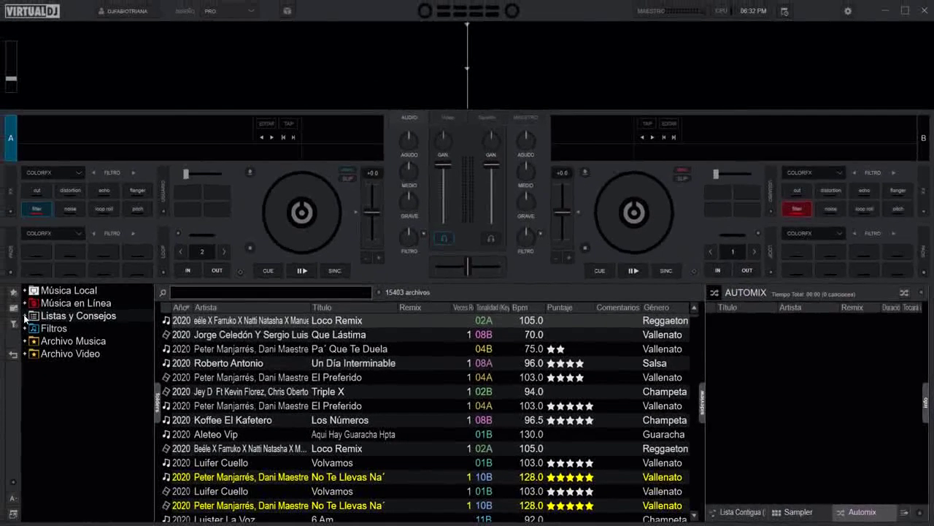
Look through the subfolders of Listas y Consejos and Archivo Video, collapsing each one again
left_click(32, 317)
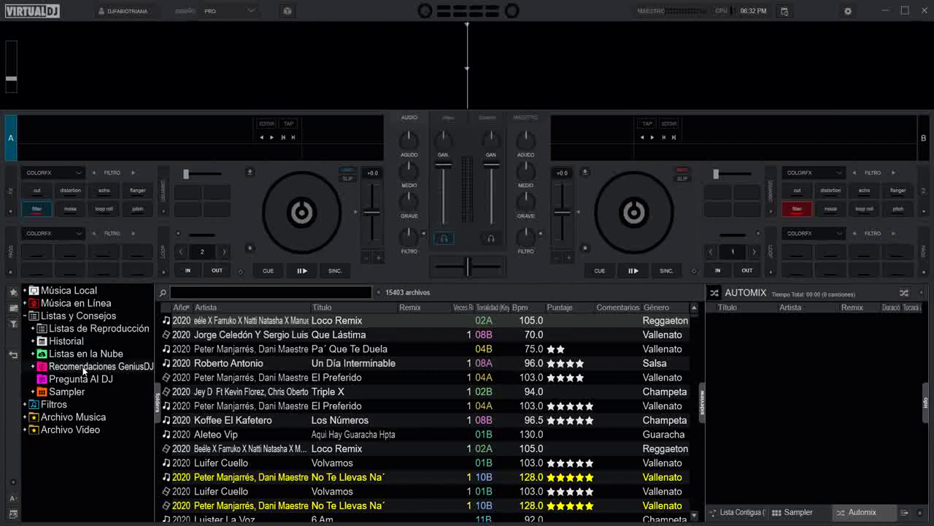
left_click(25, 316)
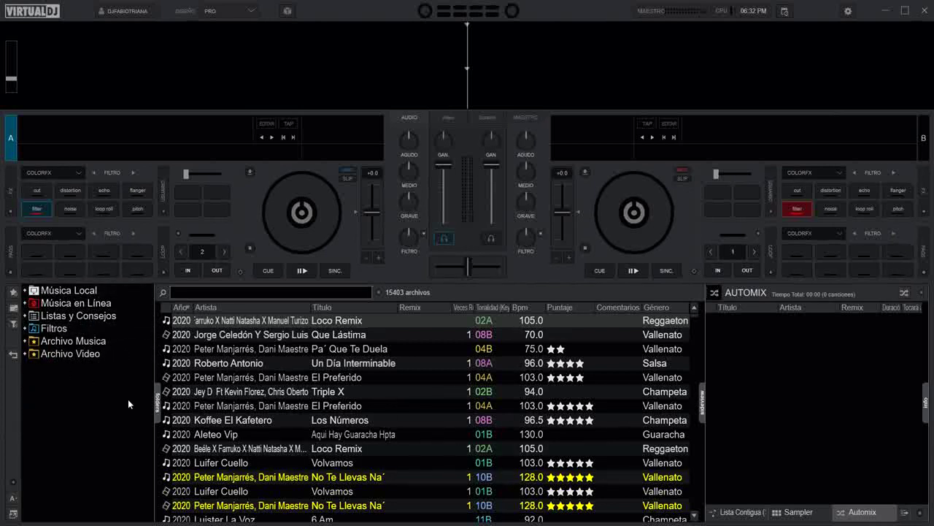
left_click(25, 355)
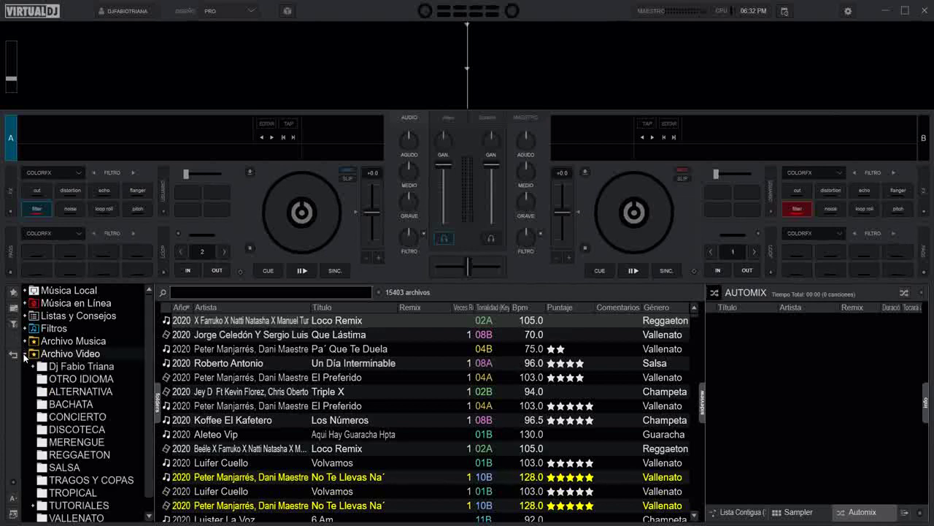
left_click(25, 353)
Add the ELECTRONICA folder from Archivo Musica as a new tab in the sideview
left_click(25, 341)
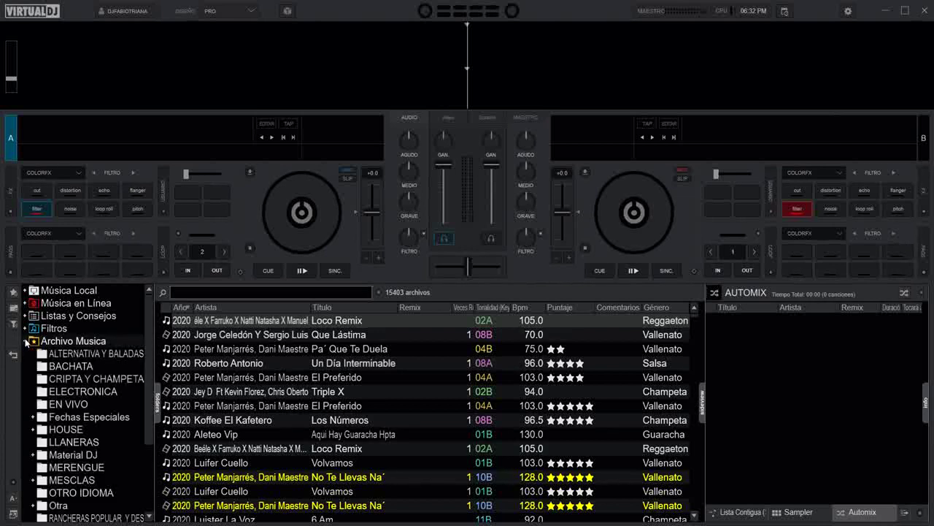
left_click(90, 392)
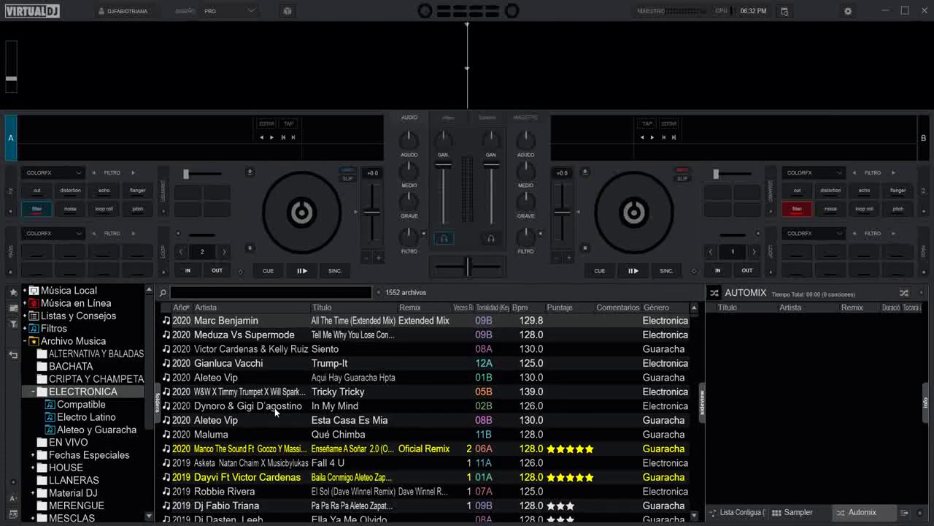
left_click(922, 514)
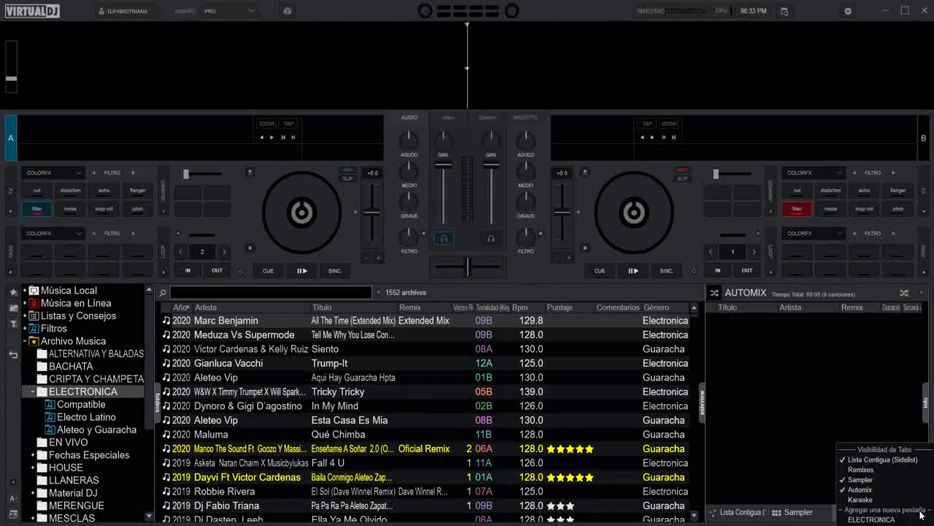
left_click(874, 519)
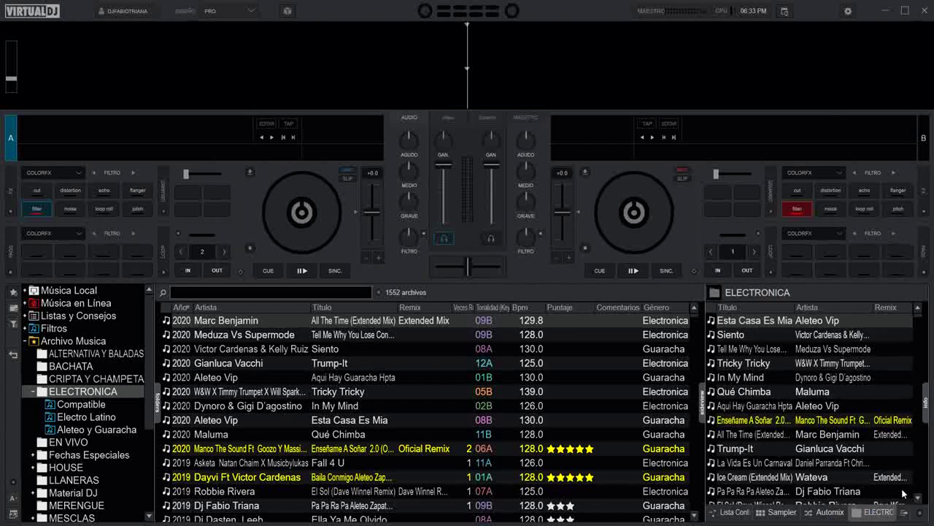
left_click(929, 15)
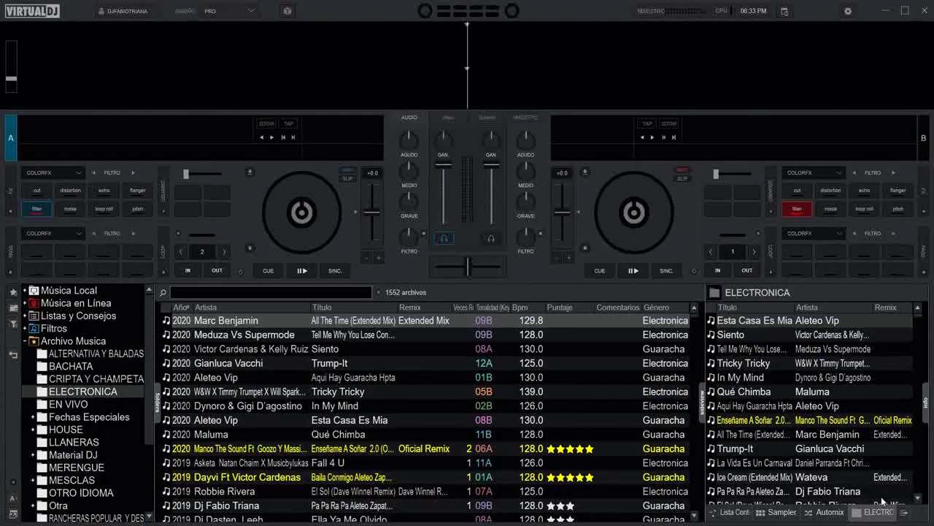
Switch the sideview through Automix and Sampler and back to the ELECTRONICA list
left_click(819, 514)
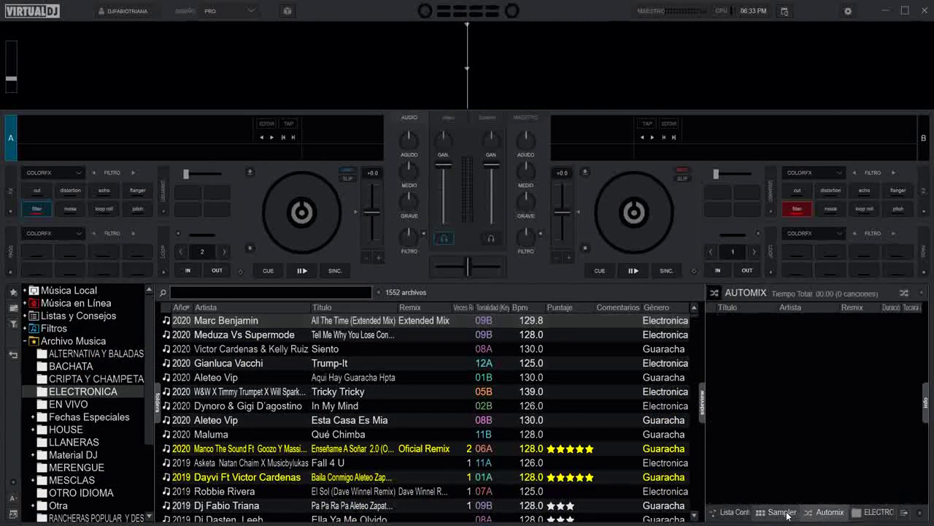
left_click(786, 514)
left_click(867, 513)
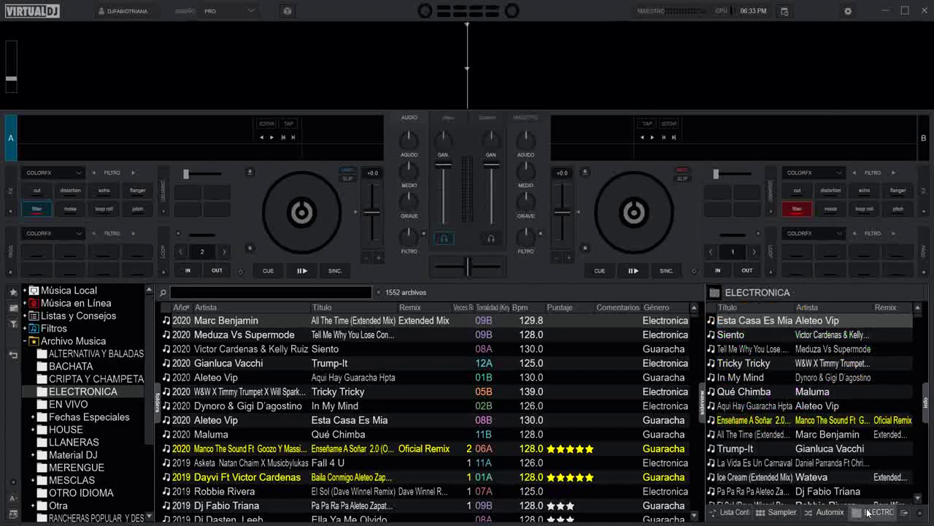
Browse the LLANERAS and MERENGUE folders in the main song list while keeping ELECTRONICA in the sideview
left_click(89, 415)
left_click(77, 443)
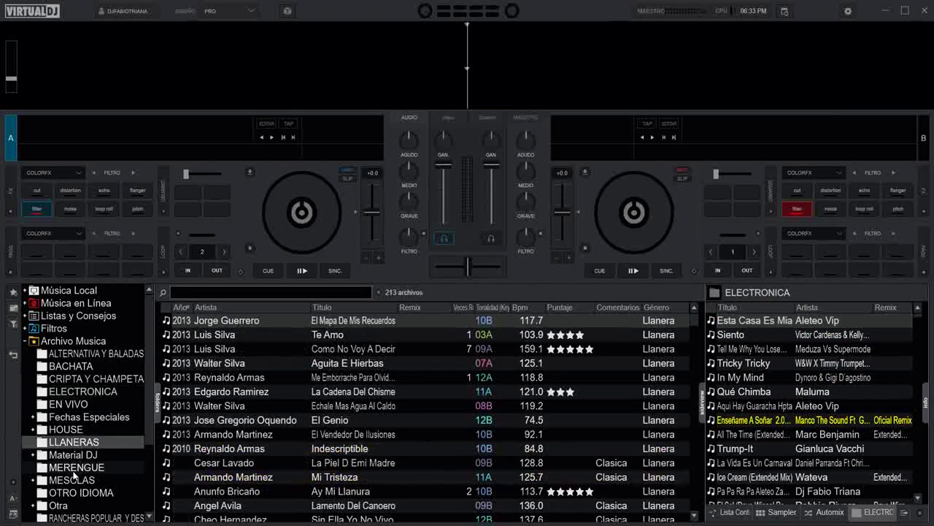
double_click(75, 468)
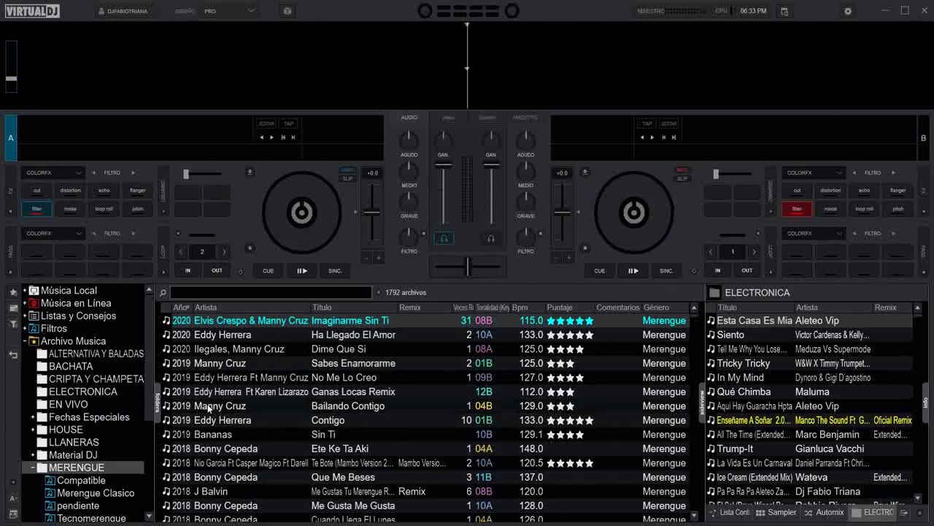
left_click(33, 468)
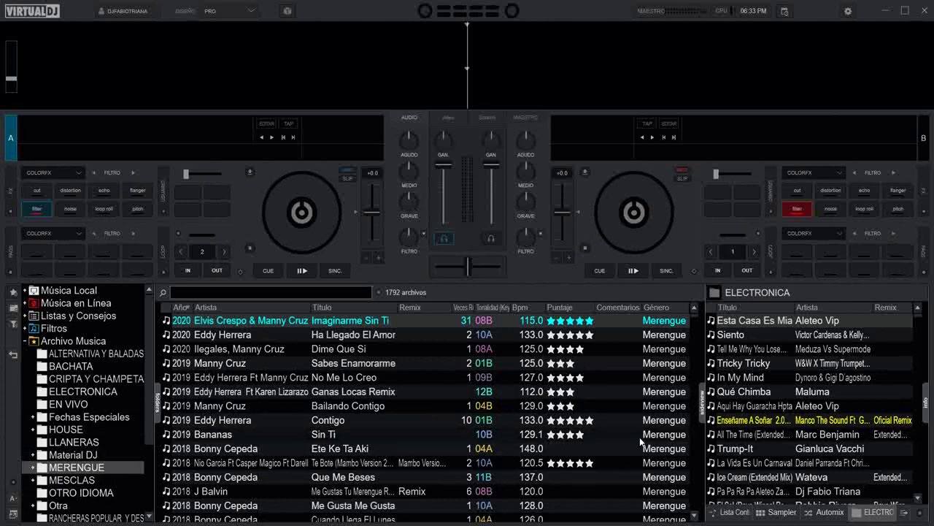
View the contents of Listas y Consejos, and collapse both it and Archivo Musica
left_click(24, 317)
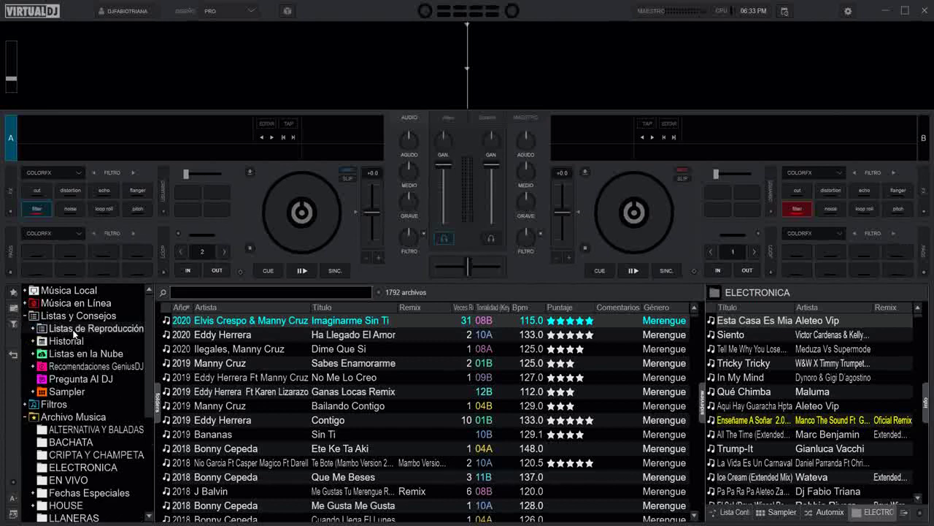
left_click(25, 316)
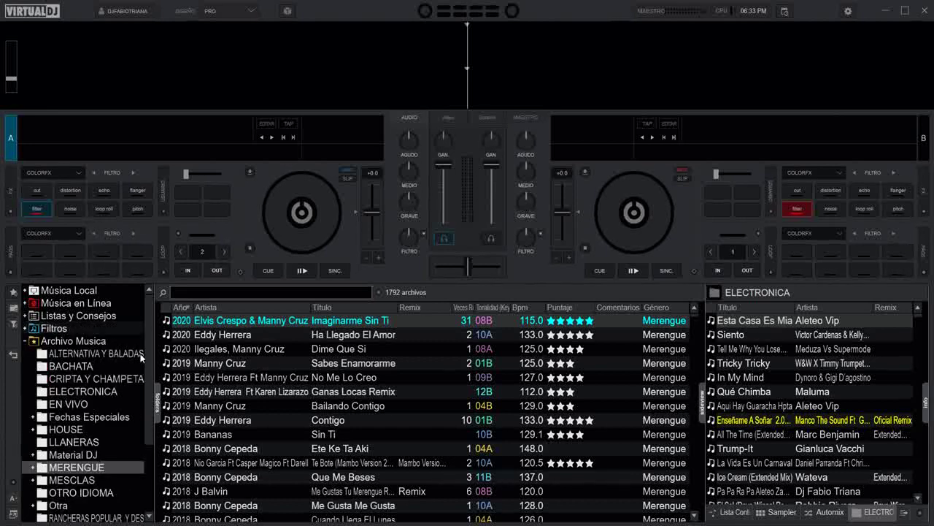
left_click(24, 341)
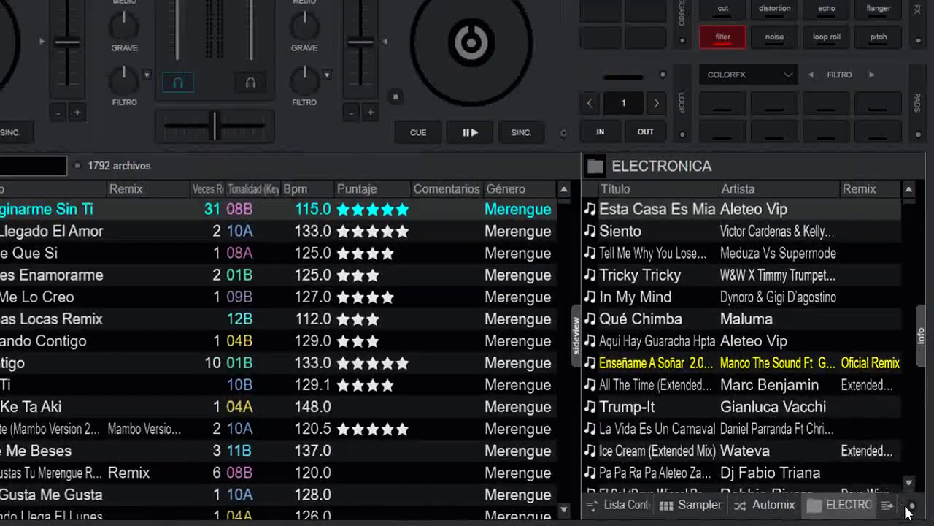
Remove the ELECTRONICA tab from the sideview and show the Sampler there
left_click(909, 509)
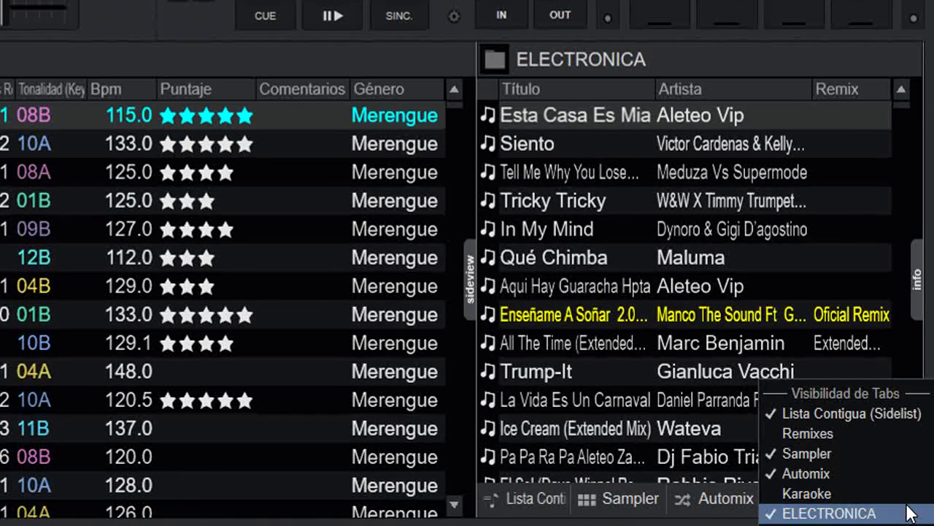
left_click(778, 513)
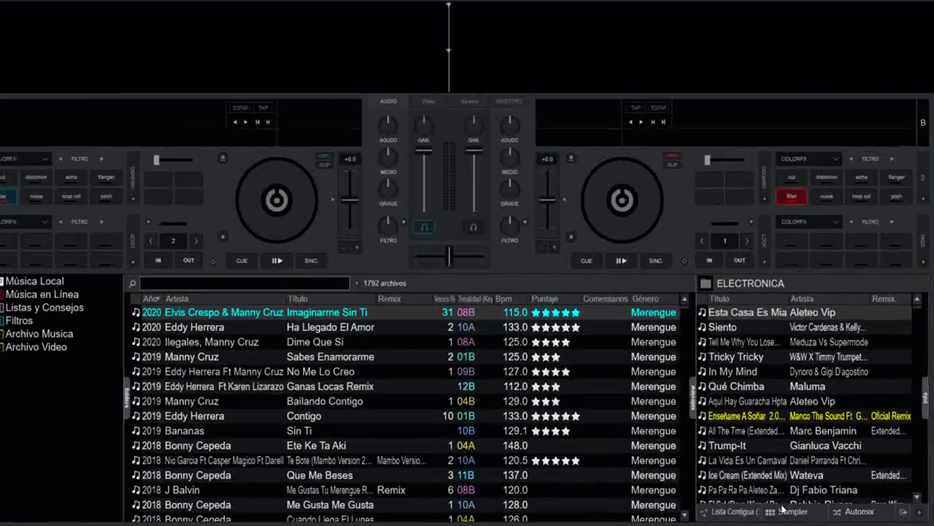
left_click(652, 498)
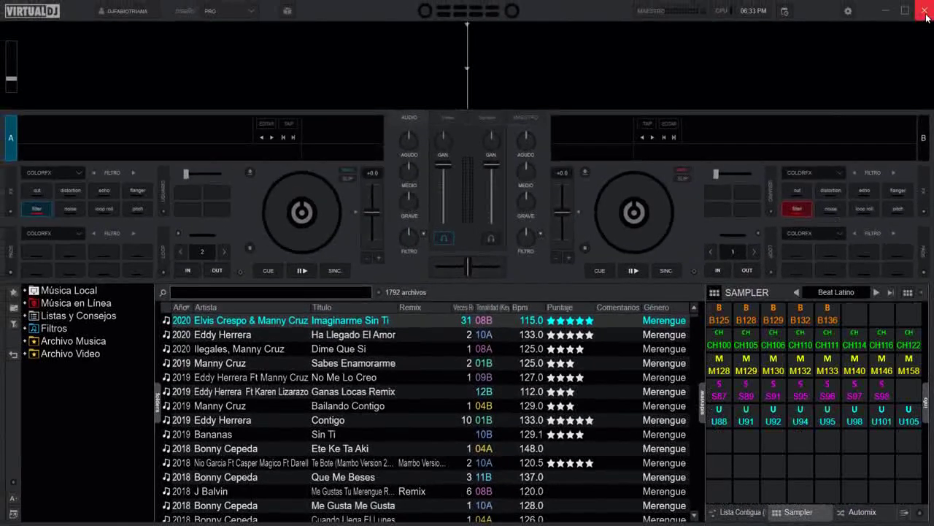
Compare the new sideview tab offered for the ELECTRONICA folder with the one for CRIPTA Y CHAMPETA
left_click(924, 10)
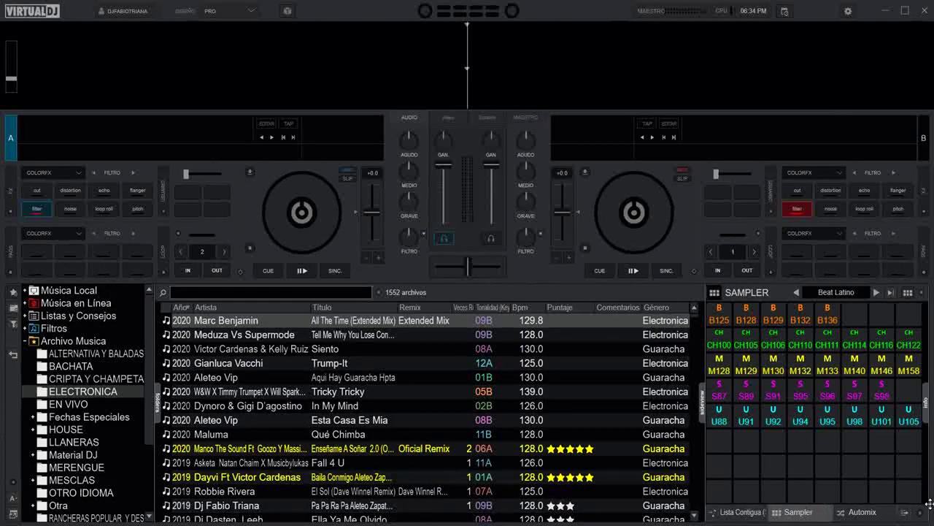
right_click(920, 515)
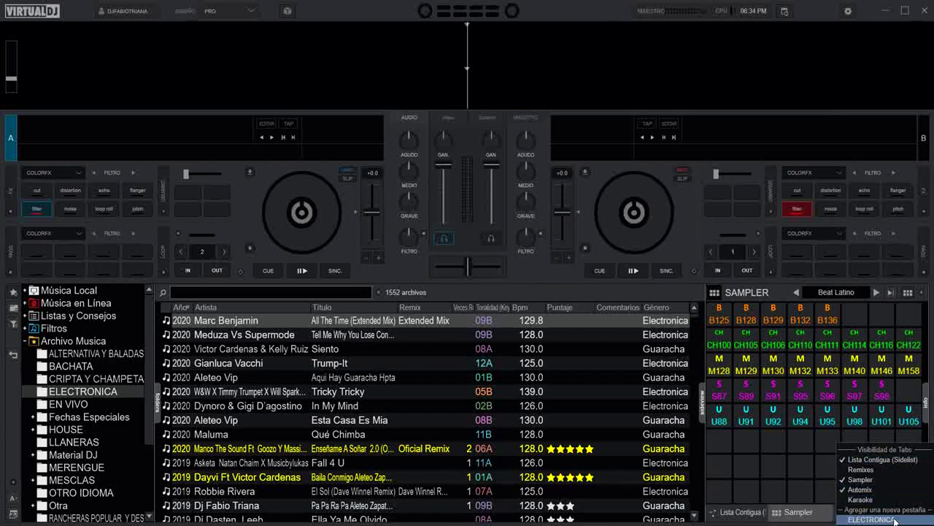
left_click(60, 379)
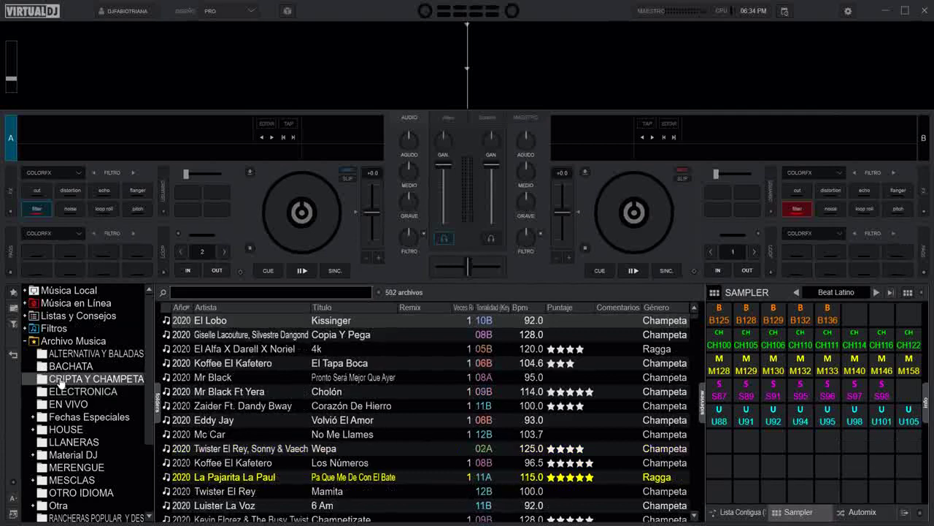
right_click(921, 515)
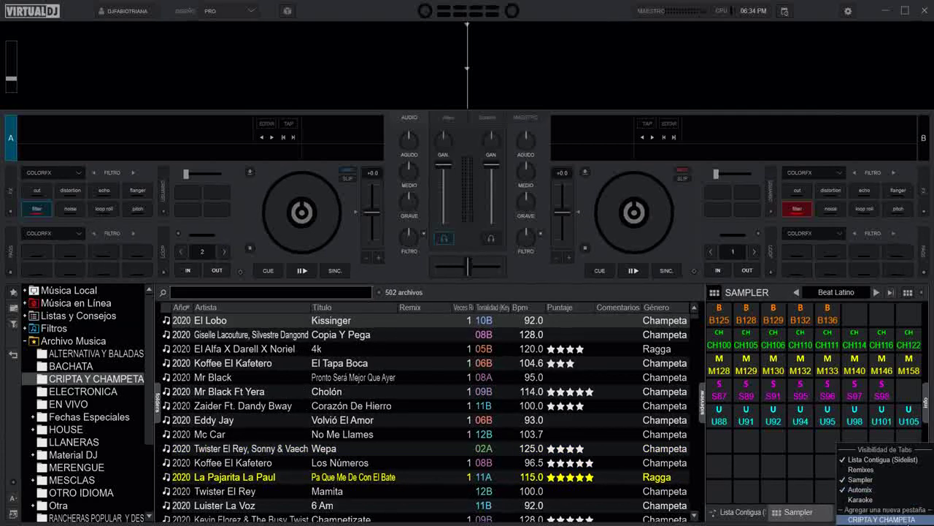
Dismiss the tab options and view the sideview's Sampler, Automix and Lista Contigua (Sidelist), ending on Lista Contigua
left_click(739, 511)
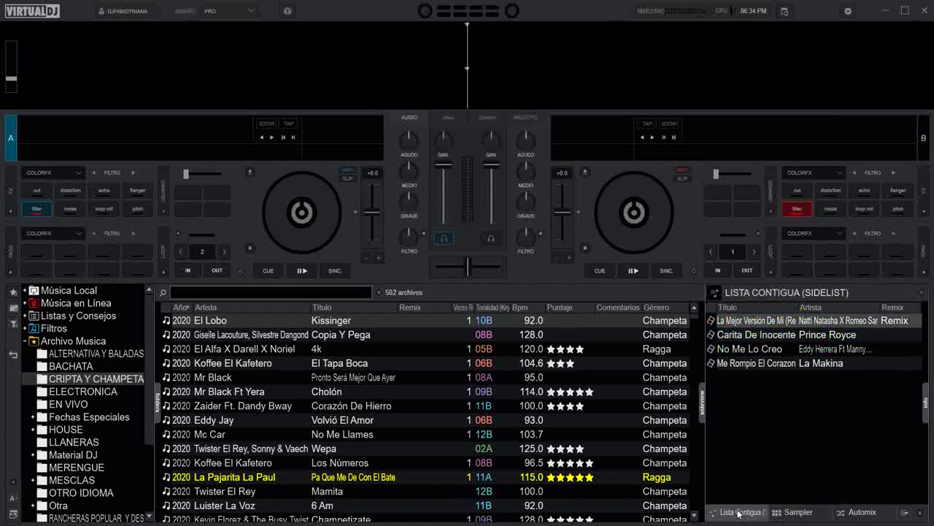
left_click(799, 512)
left_click(869, 513)
left_click(798, 512)
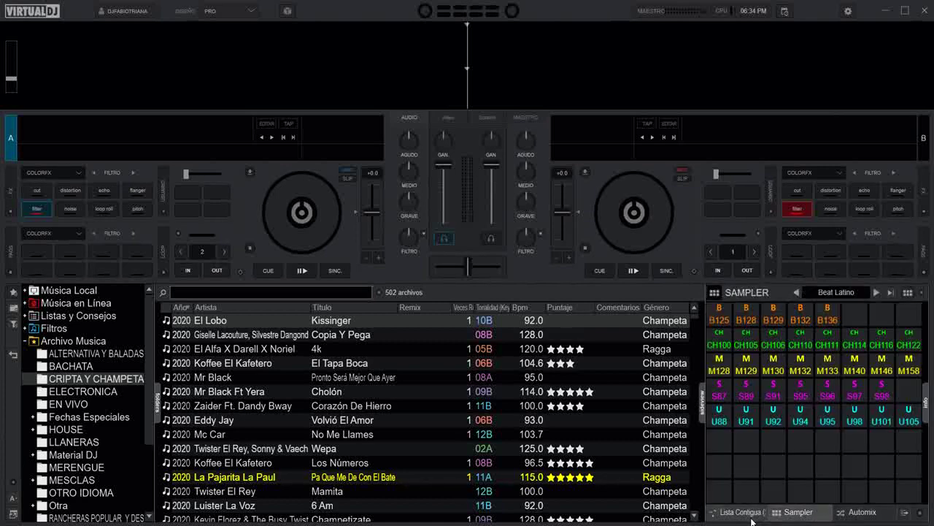
left_click(746, 513)
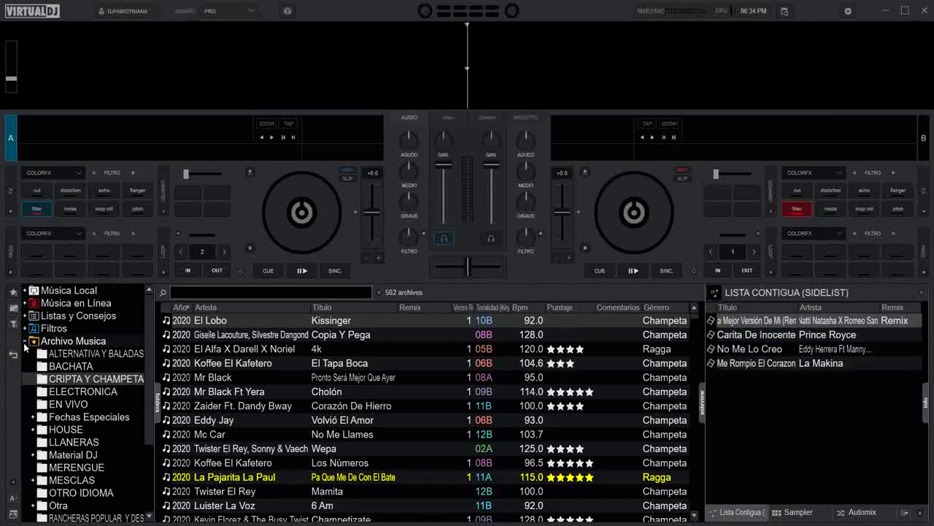
Collapse Archivo Musica and filter the configuration options by "sidev" to examine the sideview settings
left_click(25, 342)
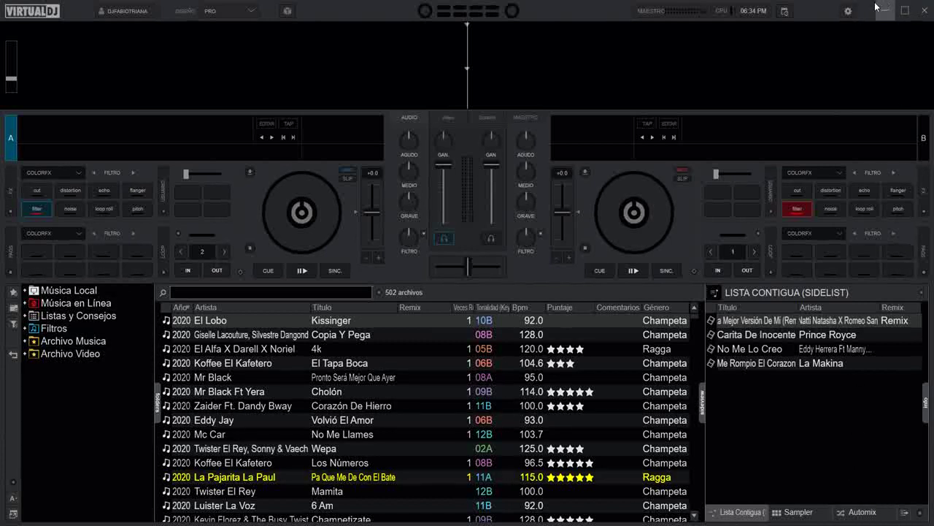
left_click(848, 11)
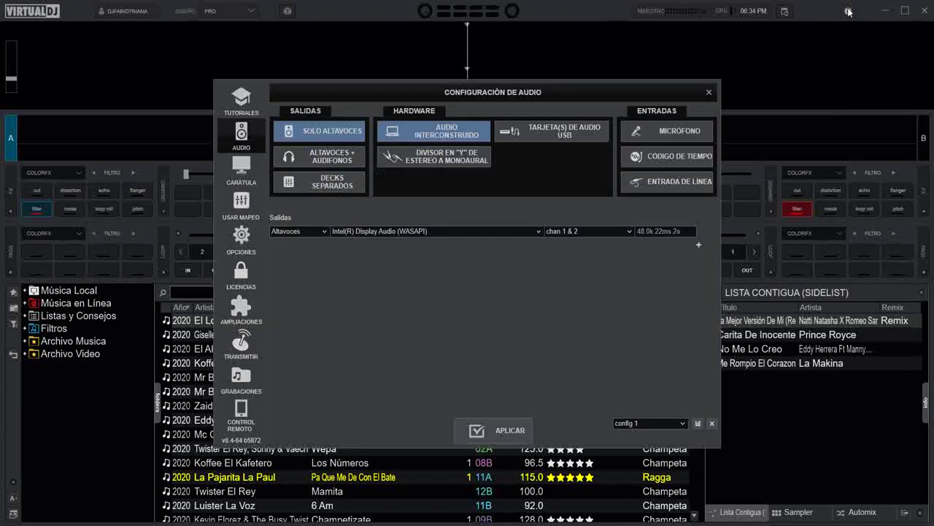
left_click(242, 238)
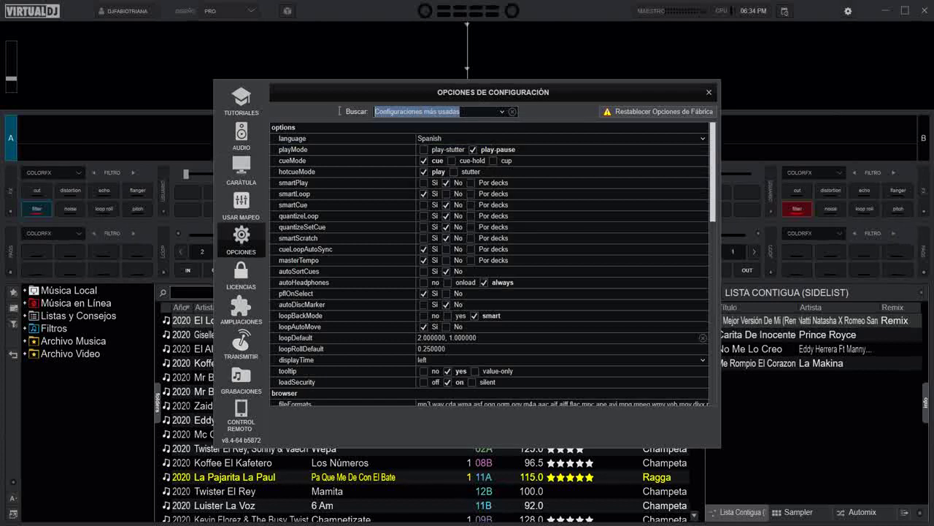
left_click_drag(563, 94, 506, 96)
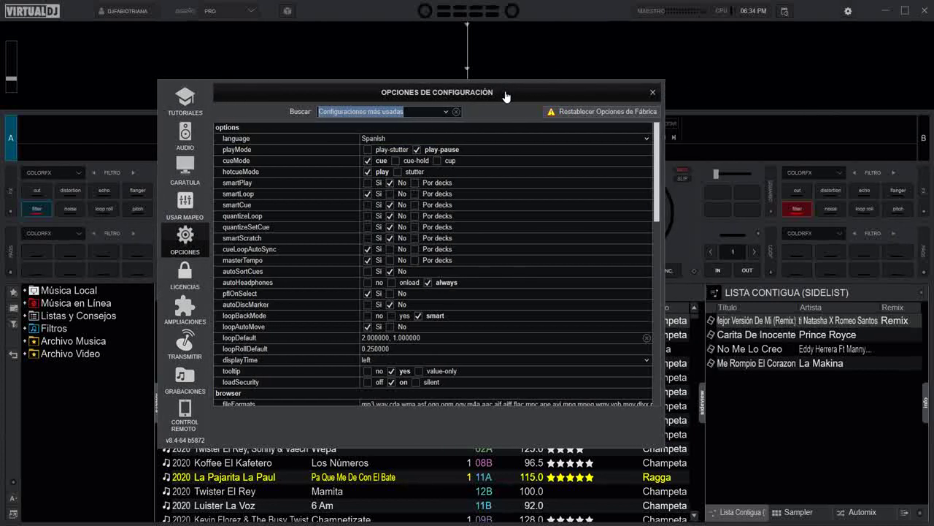
type("side")
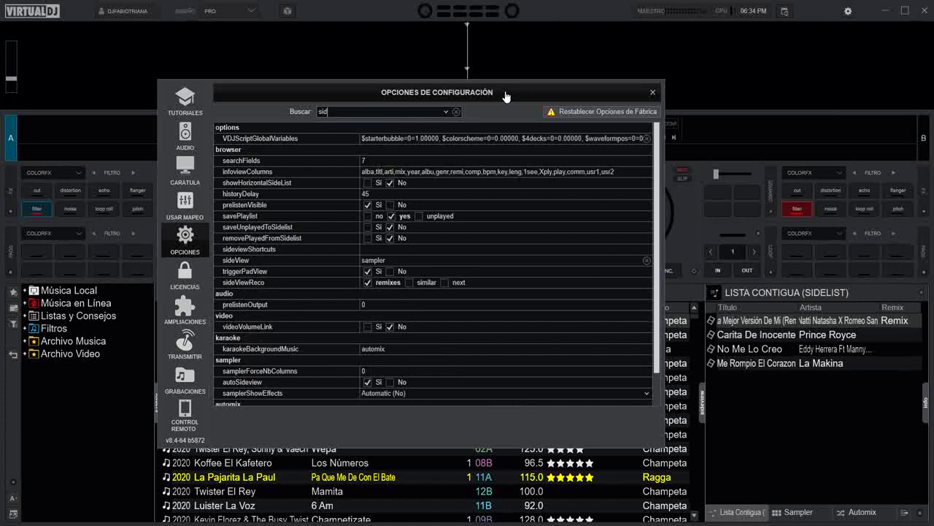
type("v")
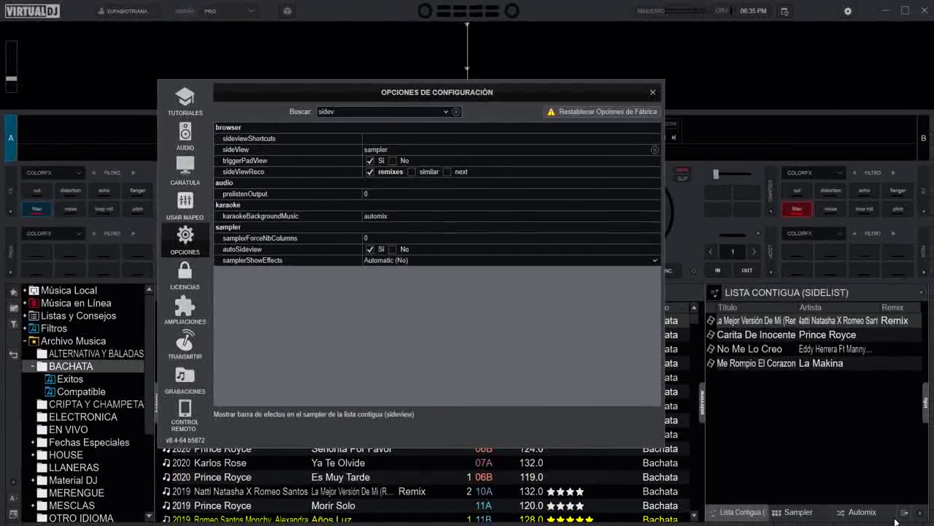
Add the BACHATA folder as a new sideview tab, and show the Sampler with the configuration options closed
left_click(921, 515)
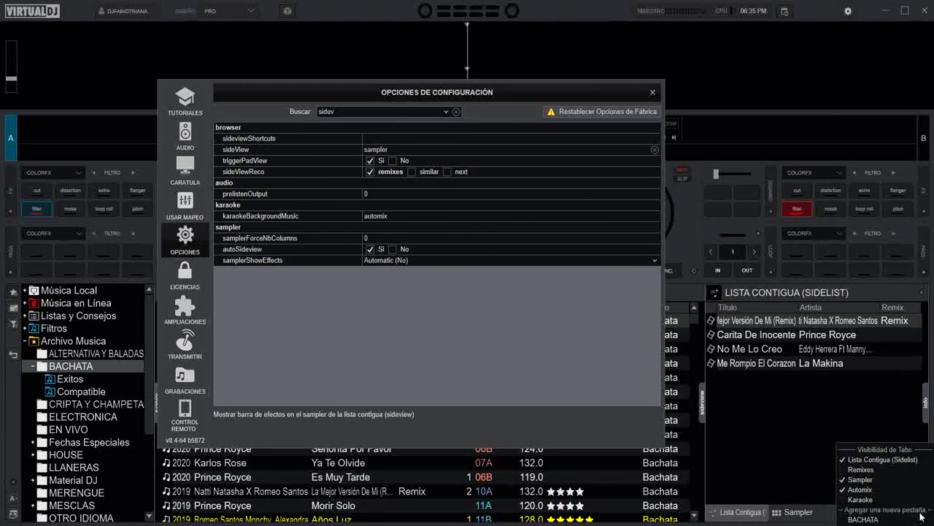
left_click(864, 519)
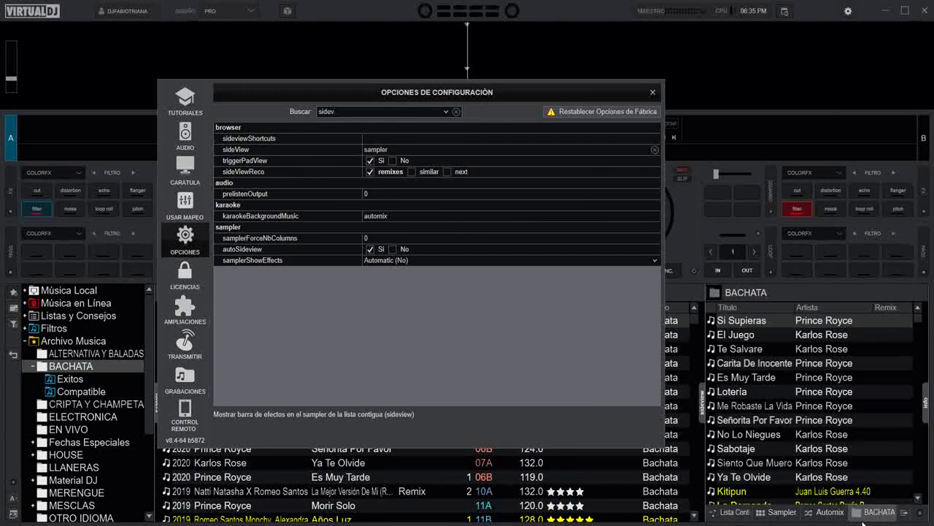
left_click(652, 93)
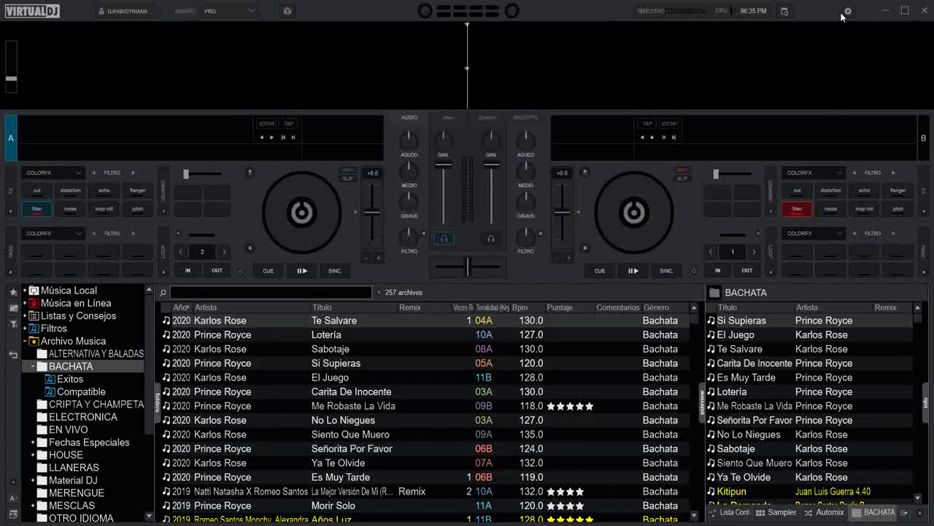
left_click(778, 511)
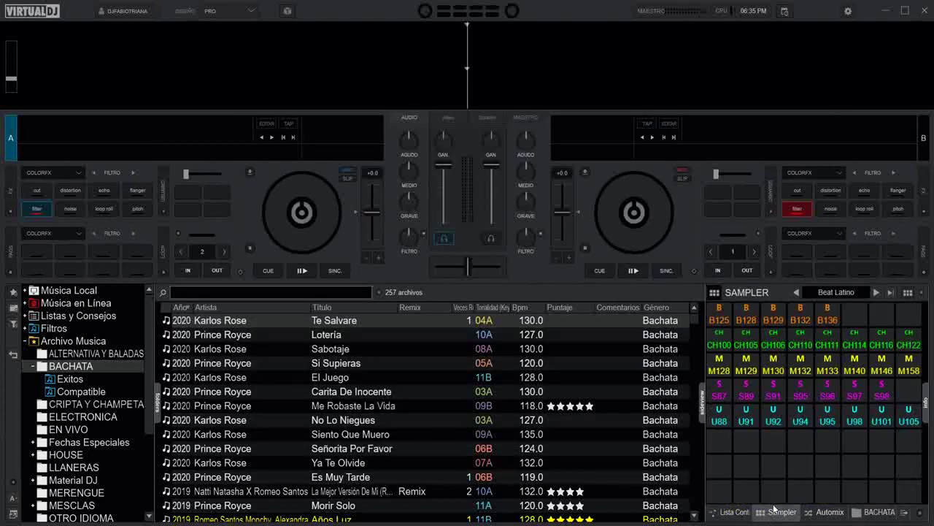
Find the sideviewShortcuts option by filtering the configuration options for "sidev", and clear its BACHATA folder path
left_click(848, 12)
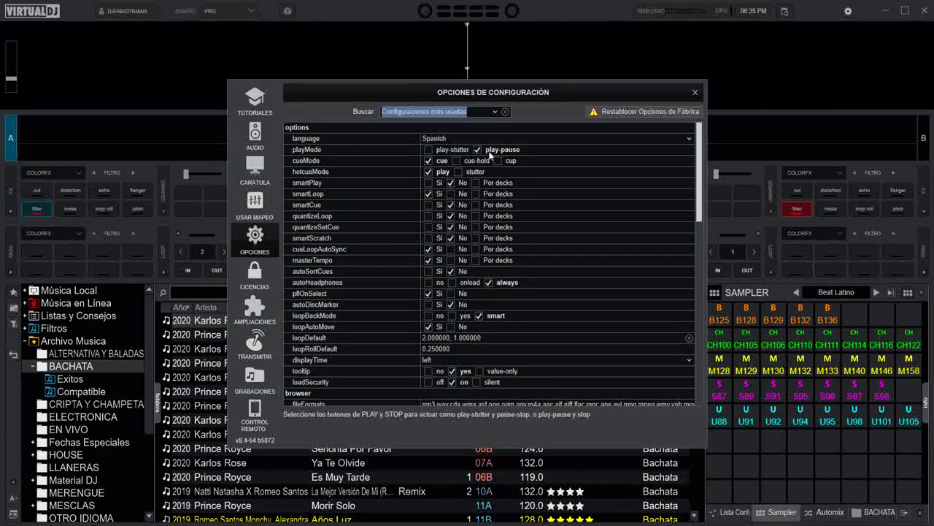
type("side")
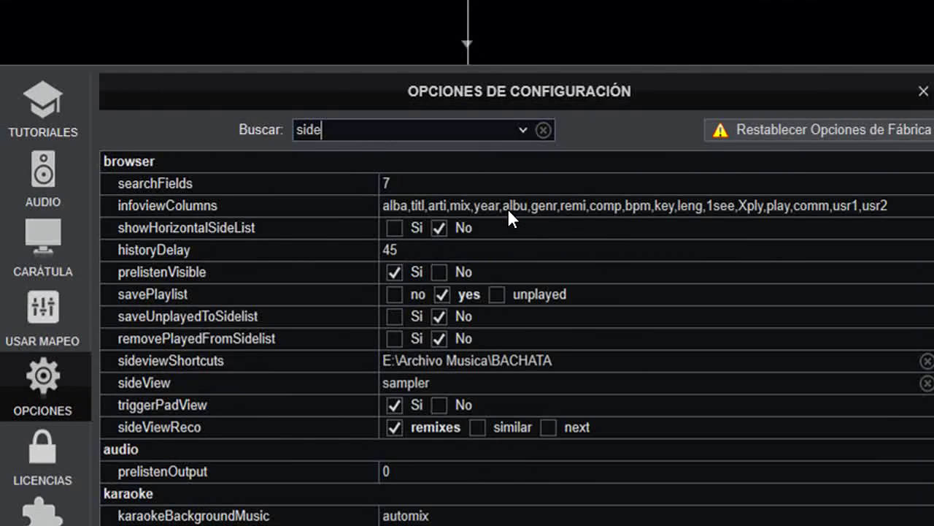
type("v")
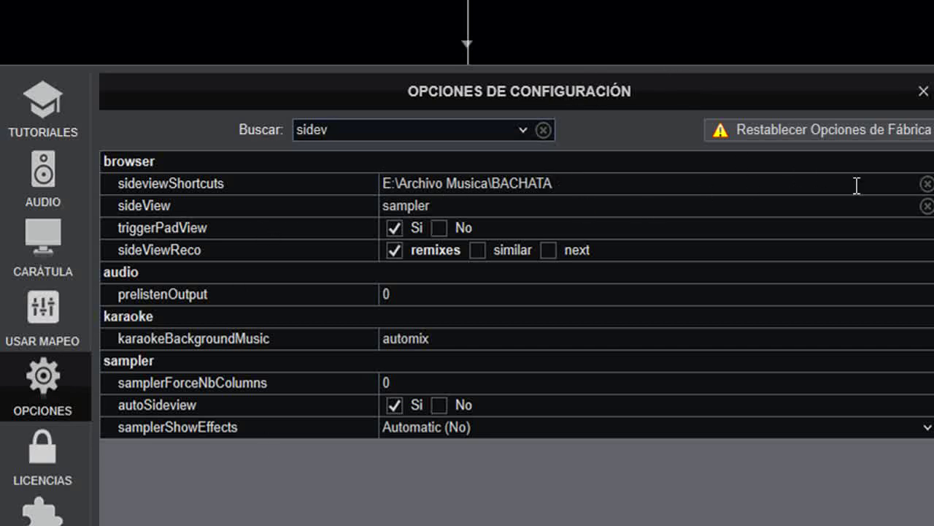
left_click(926, 184)
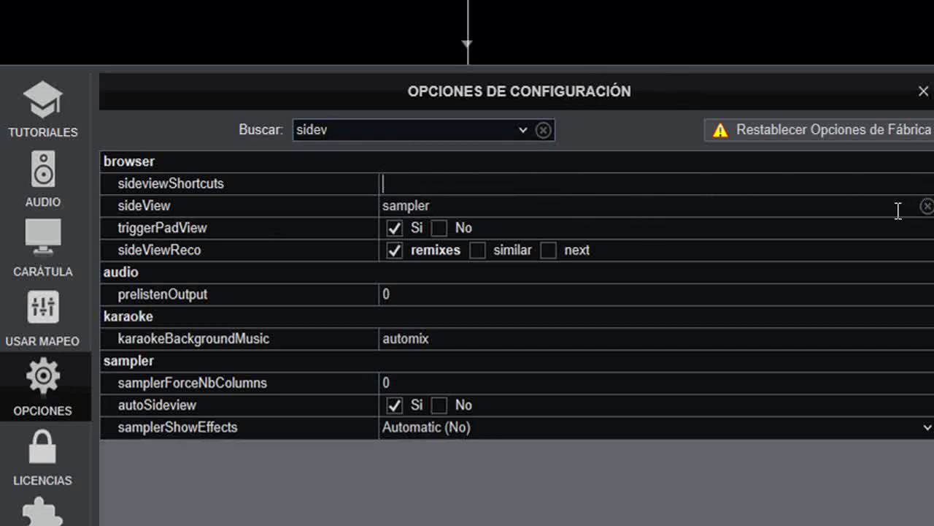